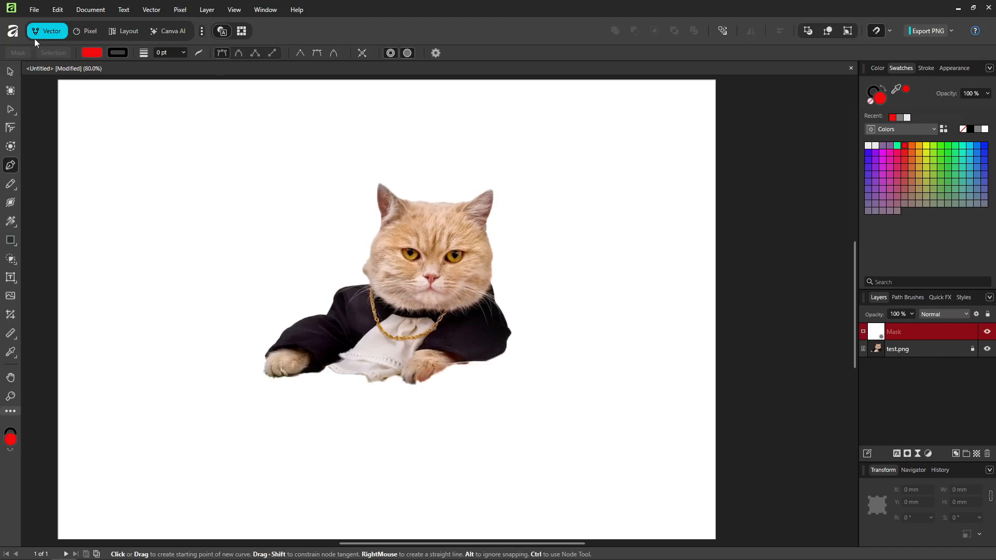
click(35, 10)
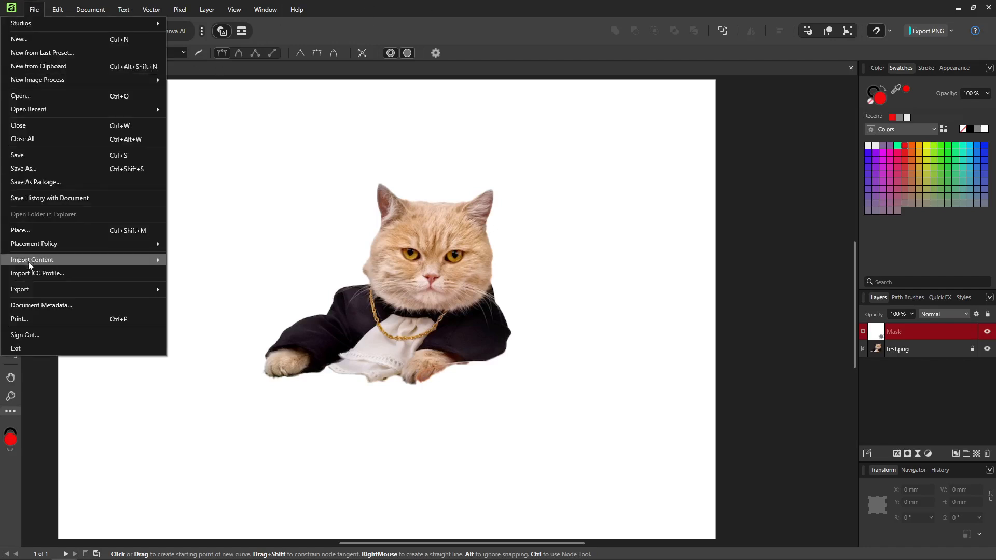
click(52, 228)
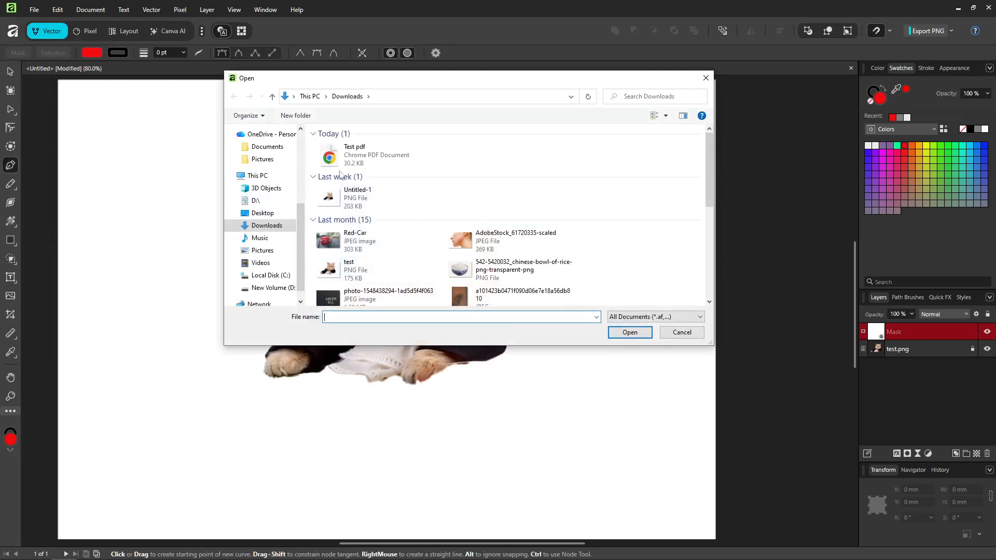
click(682, 332)
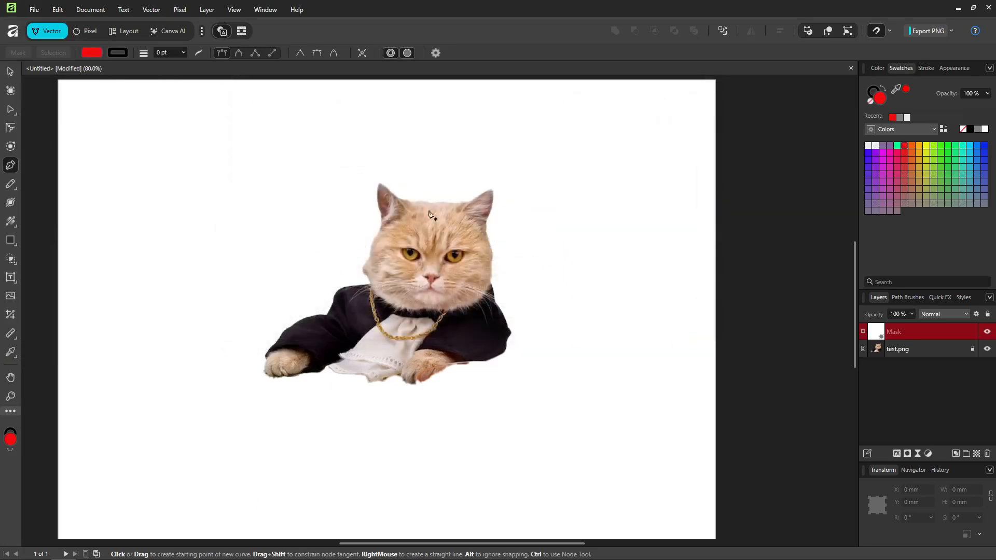
click(10, 71)
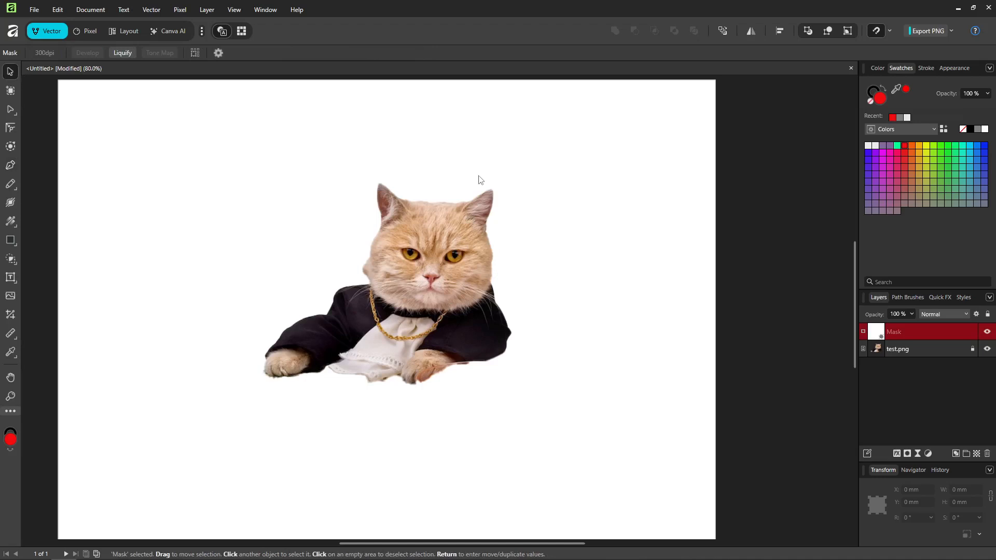
click(442, 266)
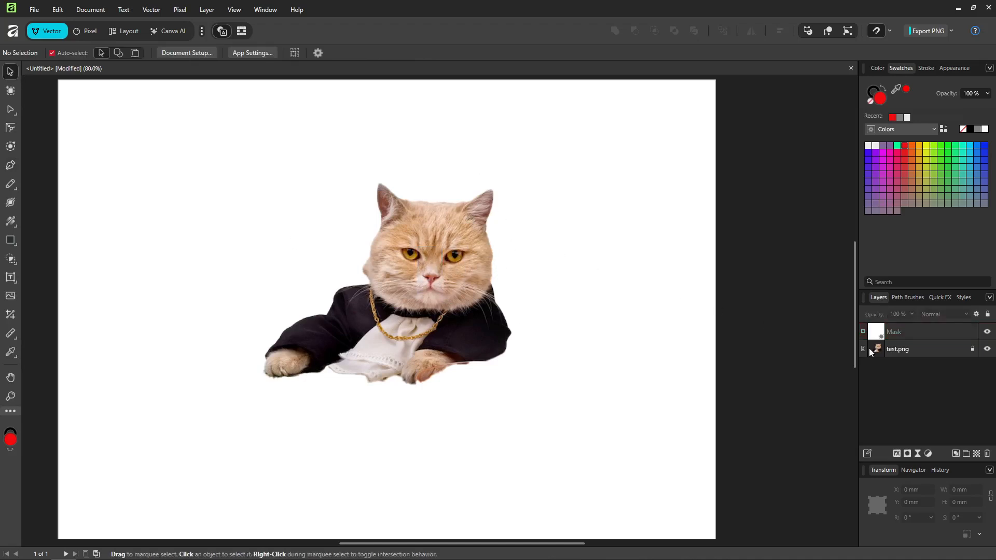
click(934, 348)
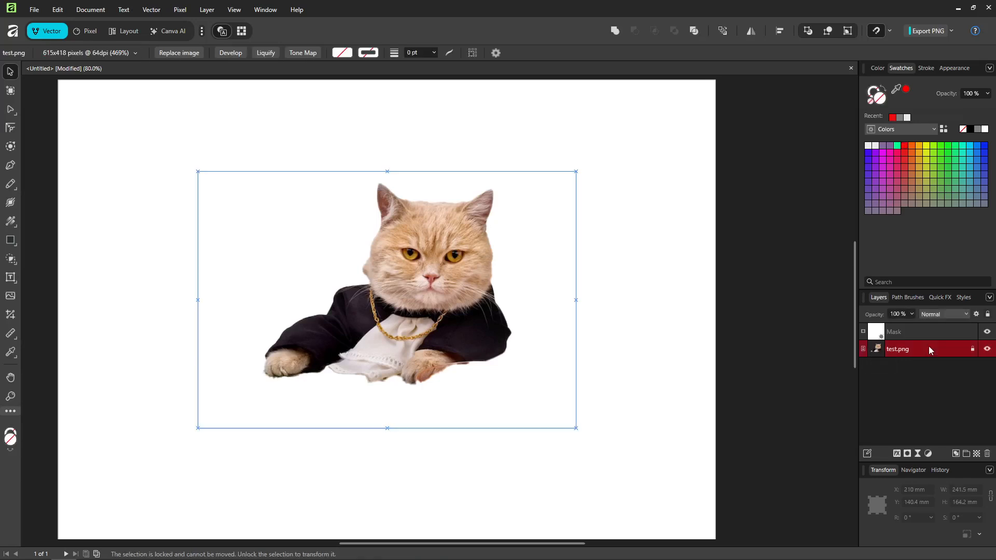
right_click(912, 353)
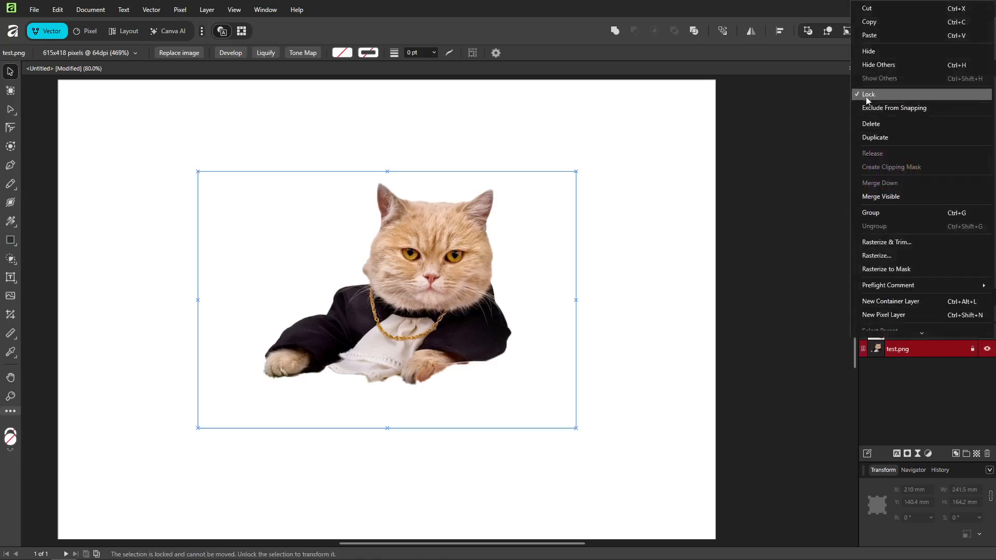
click(911, 403)
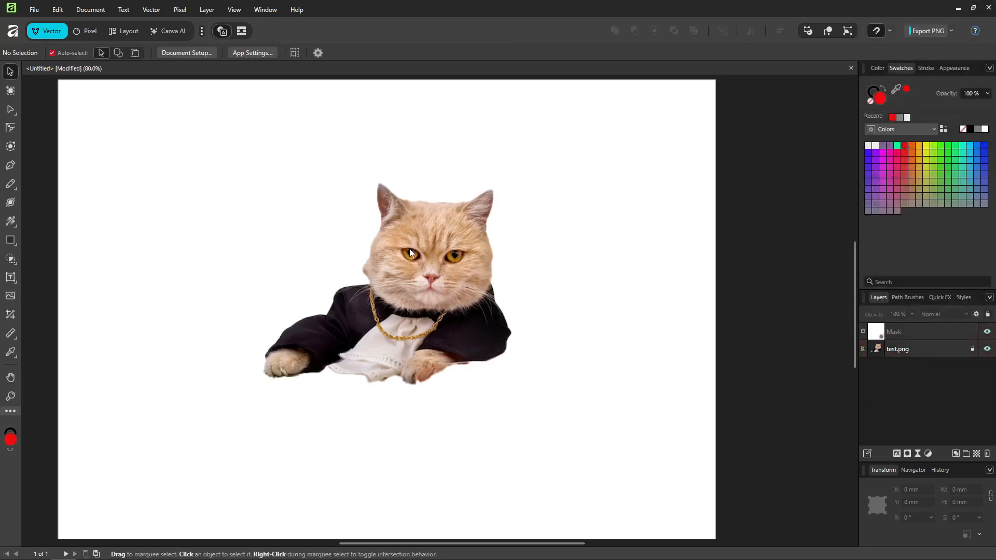
click(954, 353)
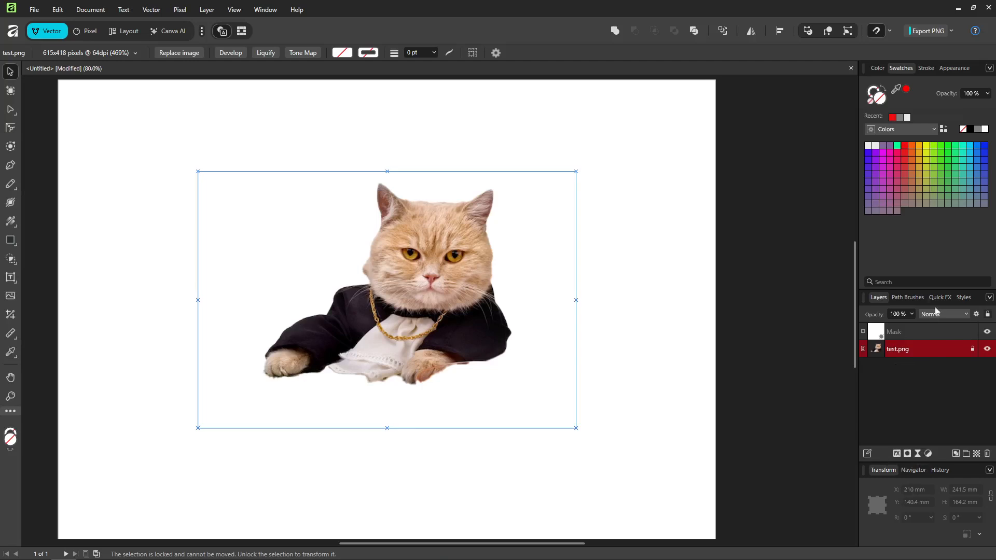
click(905, 297)
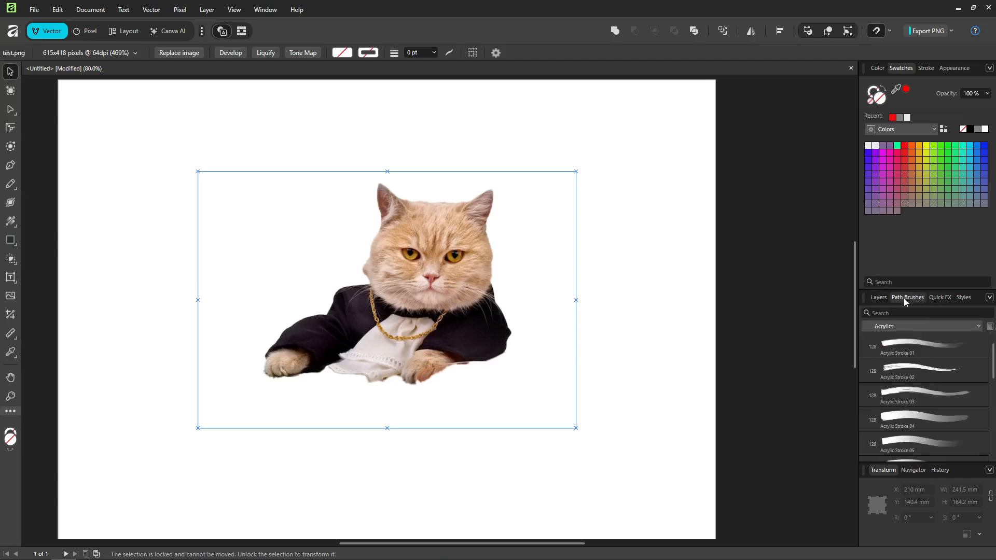
click(884, 296)
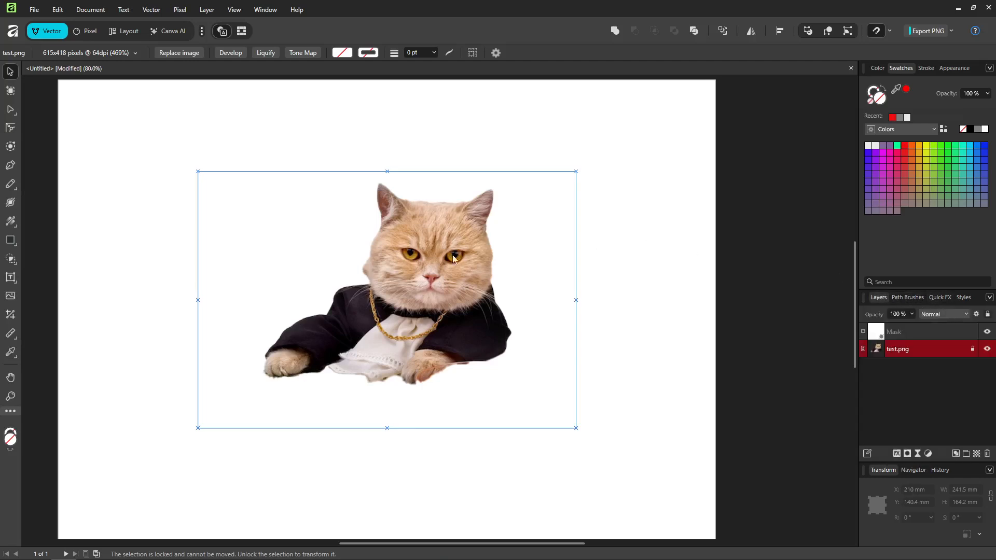
click(784, 241)
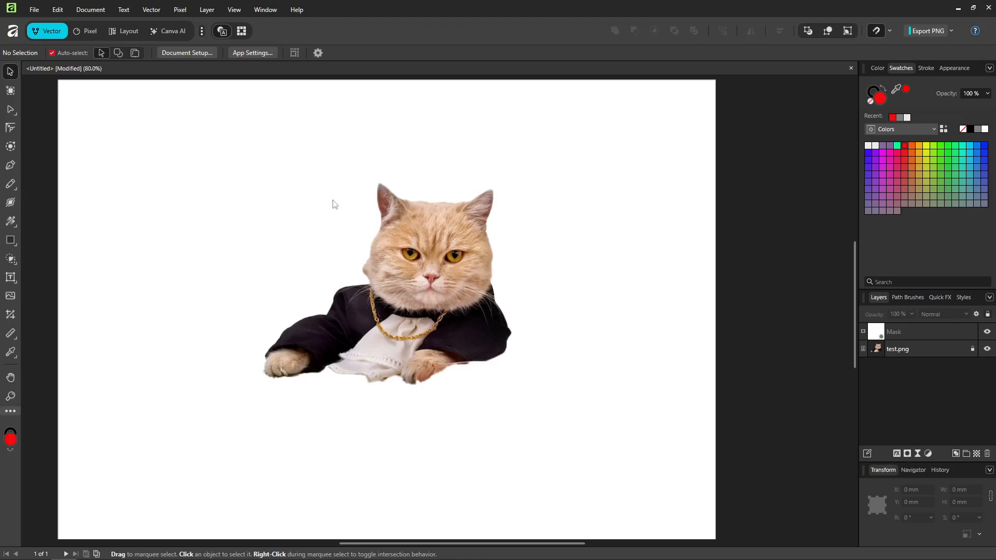
Step: Select the test.png image layer and lower its opacity to 50%
click(924, 331)
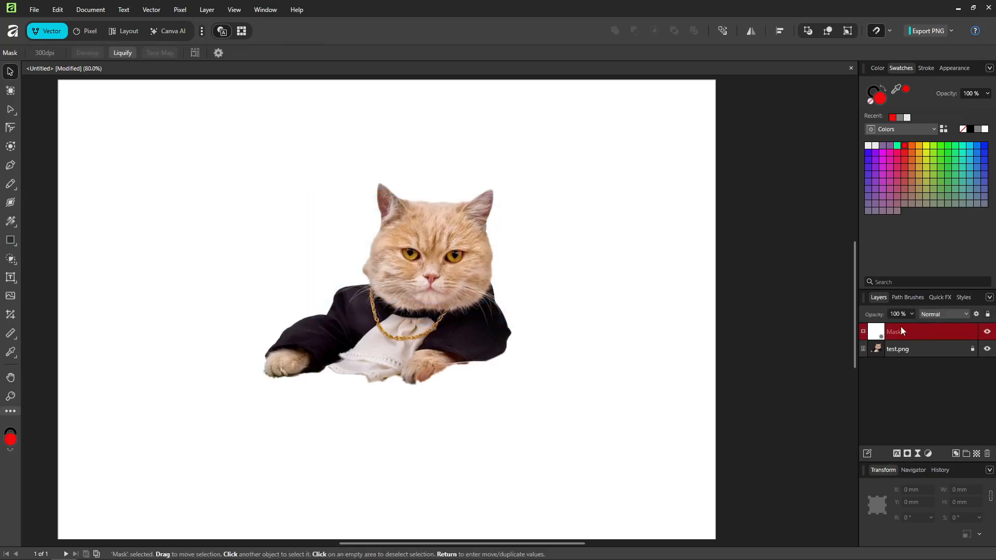
click(929, 359)
click(930, 349)
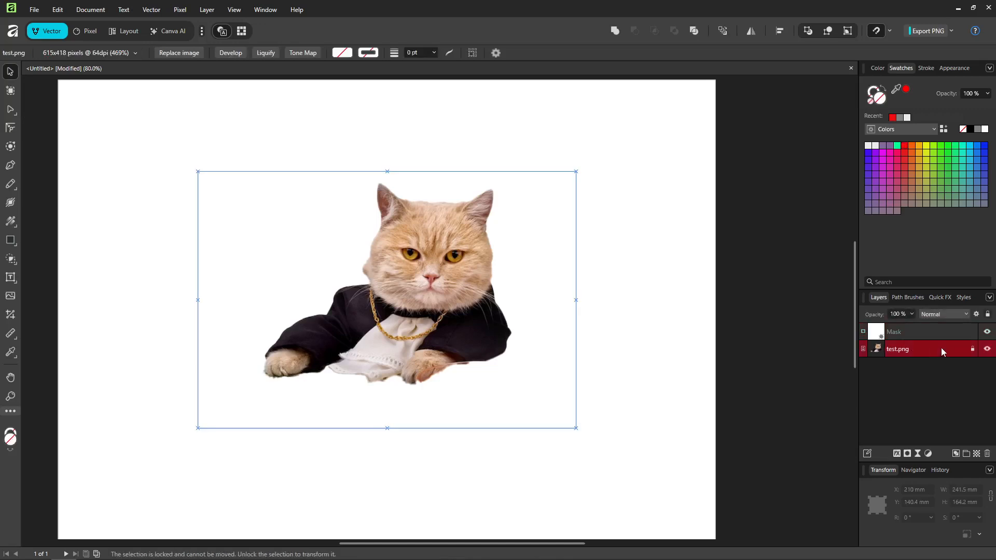
click(912, 315)
drag(903, 330, 877, 327)
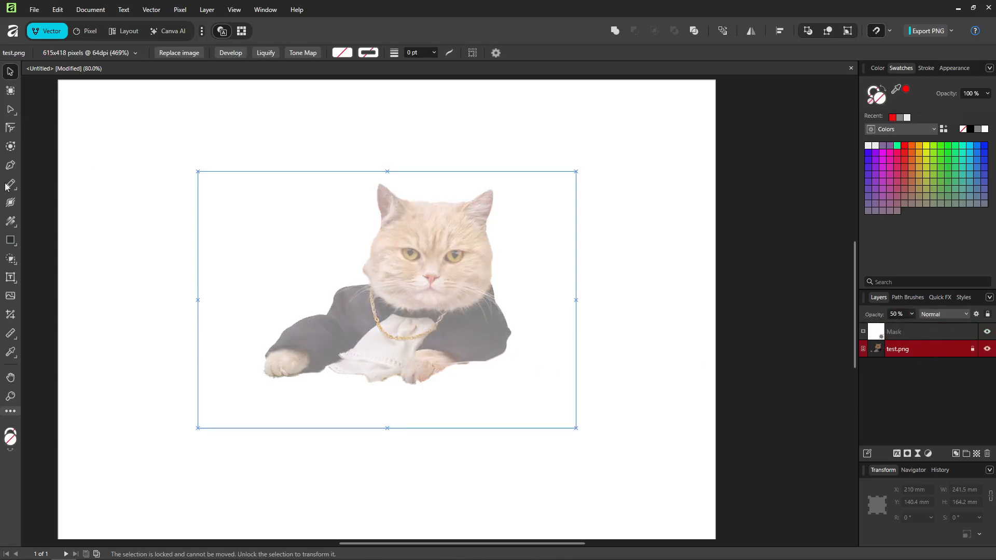
Step: Select the Mask layer and, with the Pen tool, start tracing the cat's outline from its left shoulder up toward the head
click(926, 333)
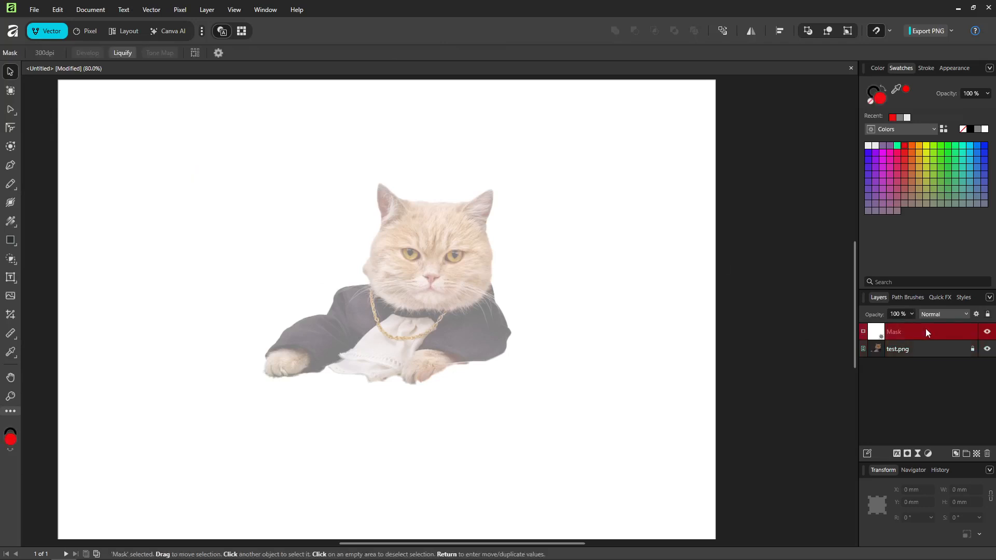
click(11, 166)
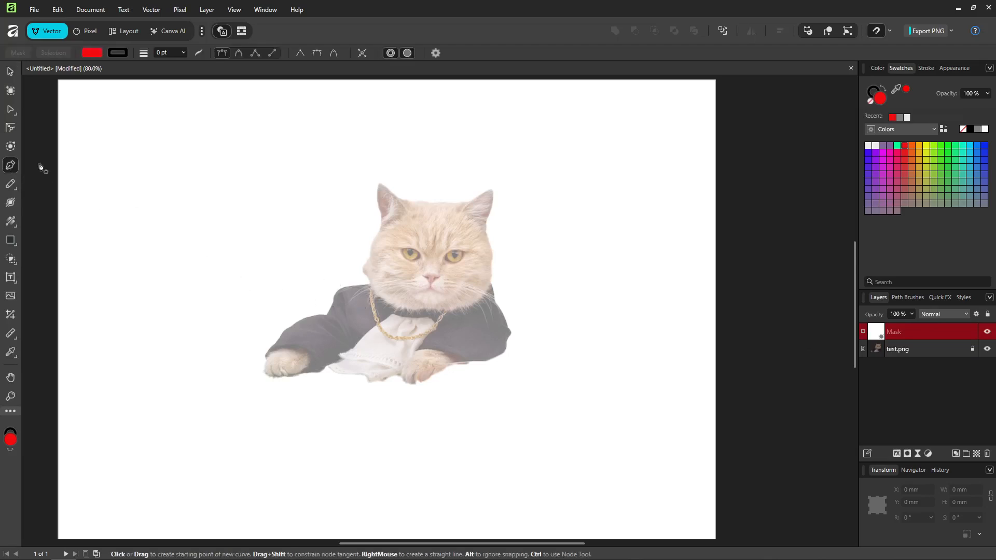
click(326, 312)
click(332, 293)
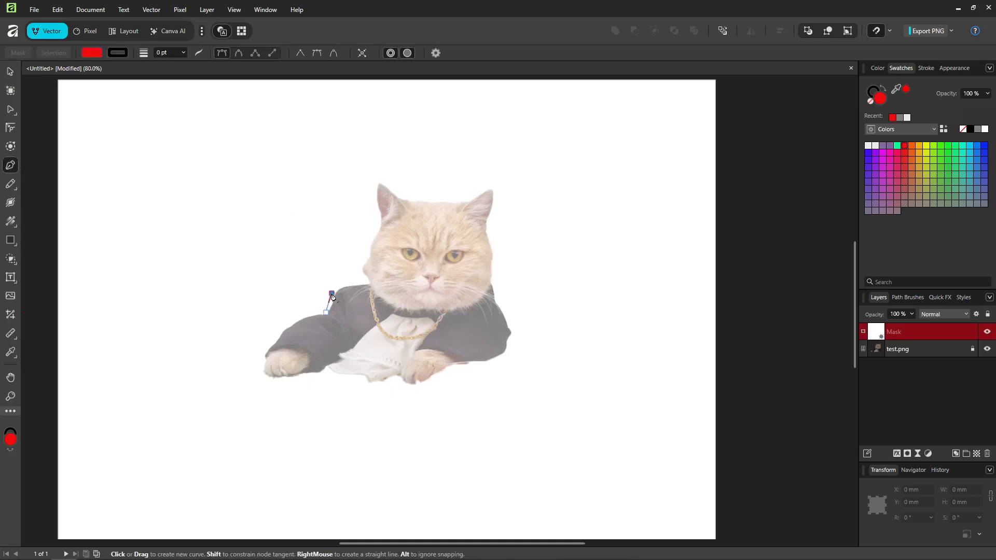
click(338, 286)
click(347, 283)
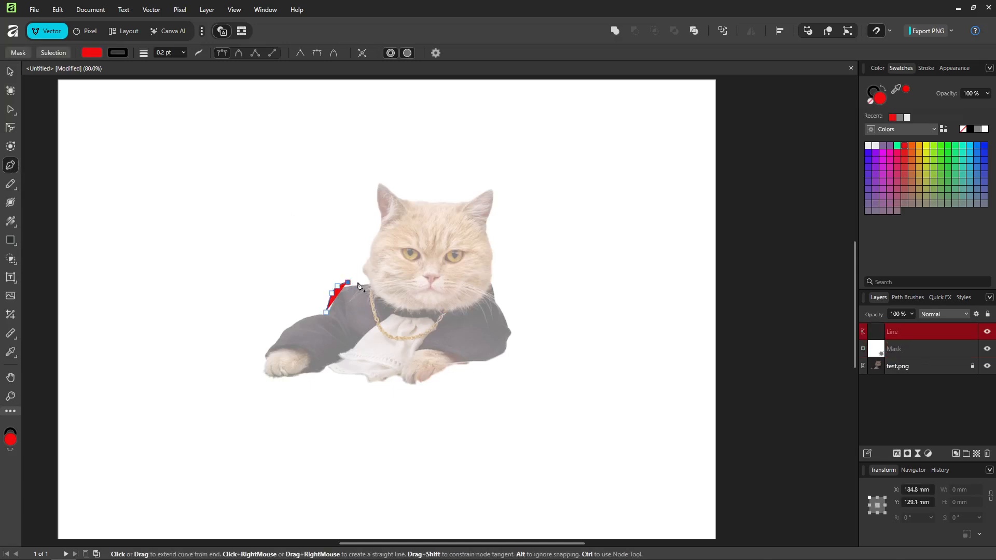
click(363, 281)
click(369, 282)
click(362, 270)
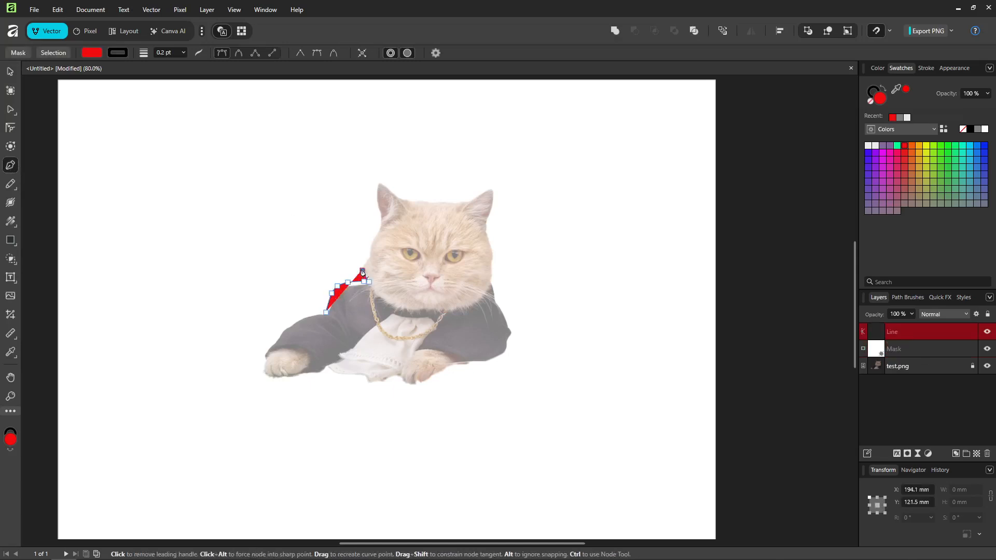
click(360, 258)
click(368, 250)
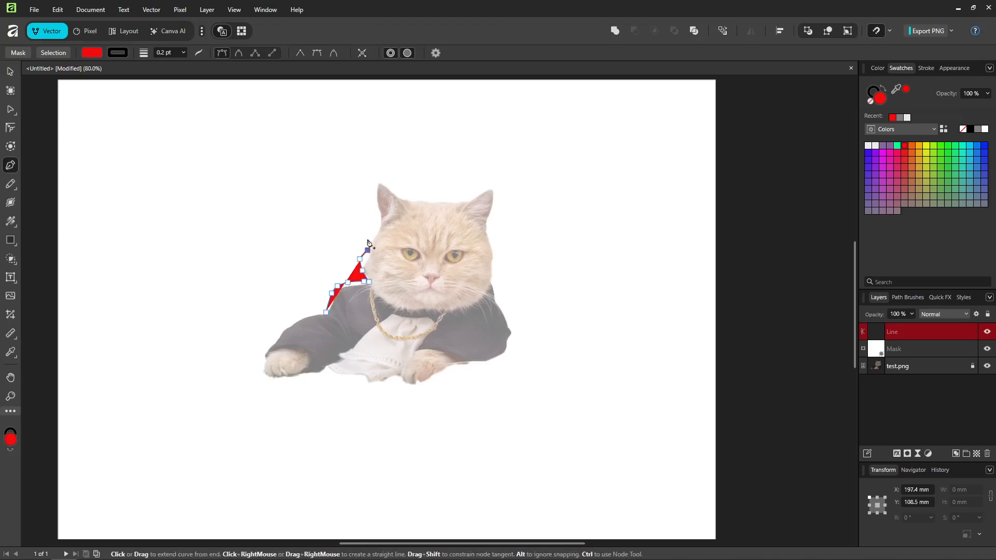
Step: Undo the last three pen nodes
key(ctrl+z)
key(ctrl+z)
key(ctrl+z)
key(ctrl+z)
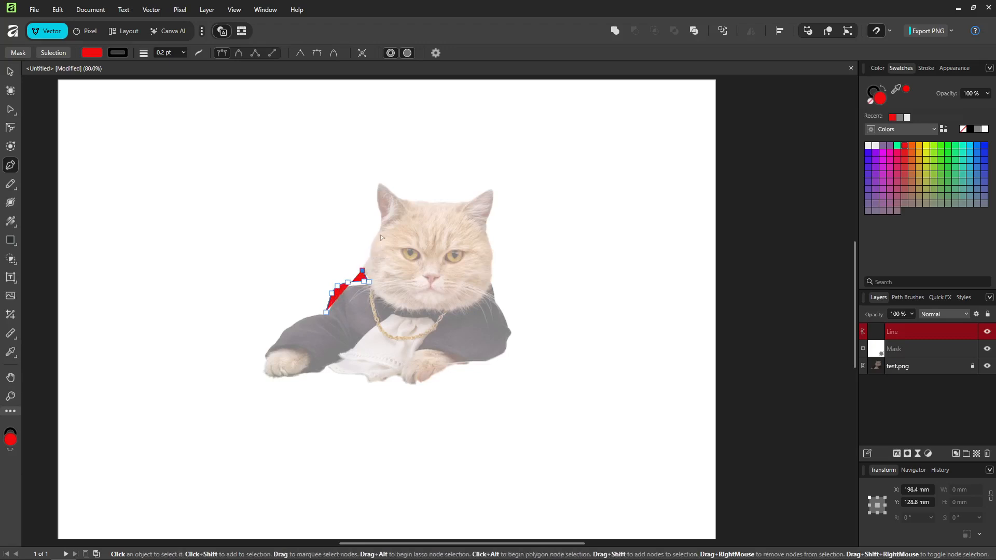
Step: Continue tracing up the left side of the cat's head, around the left ear and along the top of the head
click(359, 270)
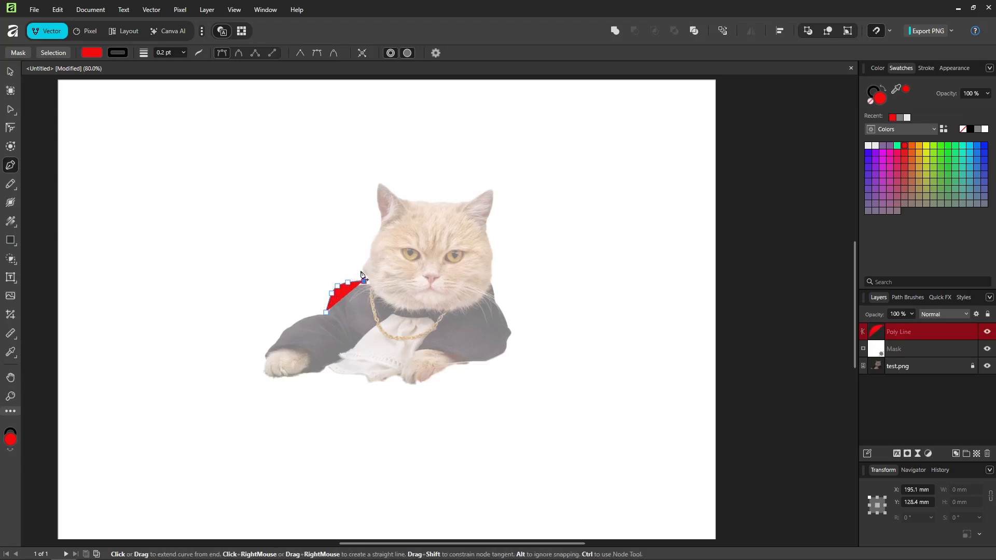
click(359, 255)
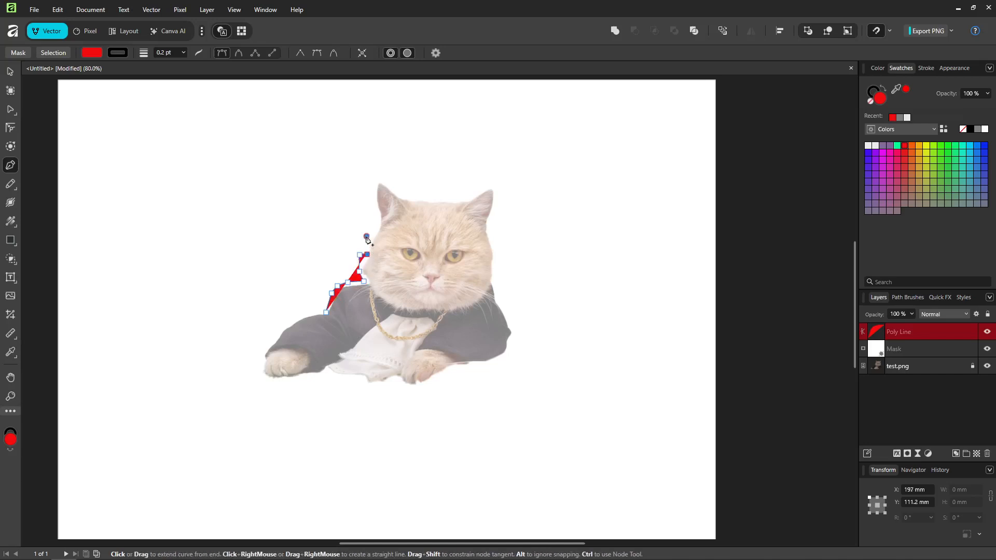
click(366, 236)
click(374, 227)
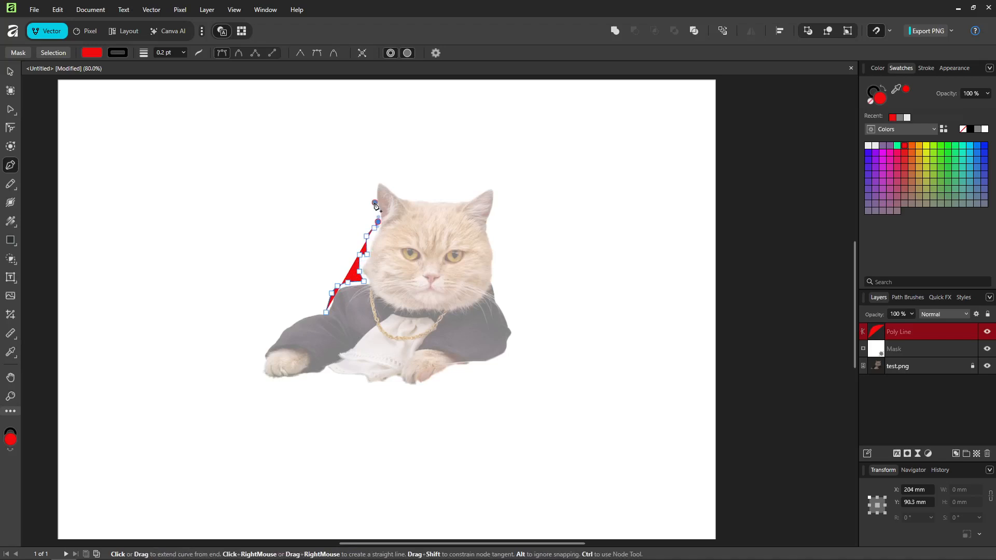
click(375, 202)
click(373, 187)
click(378, 178)
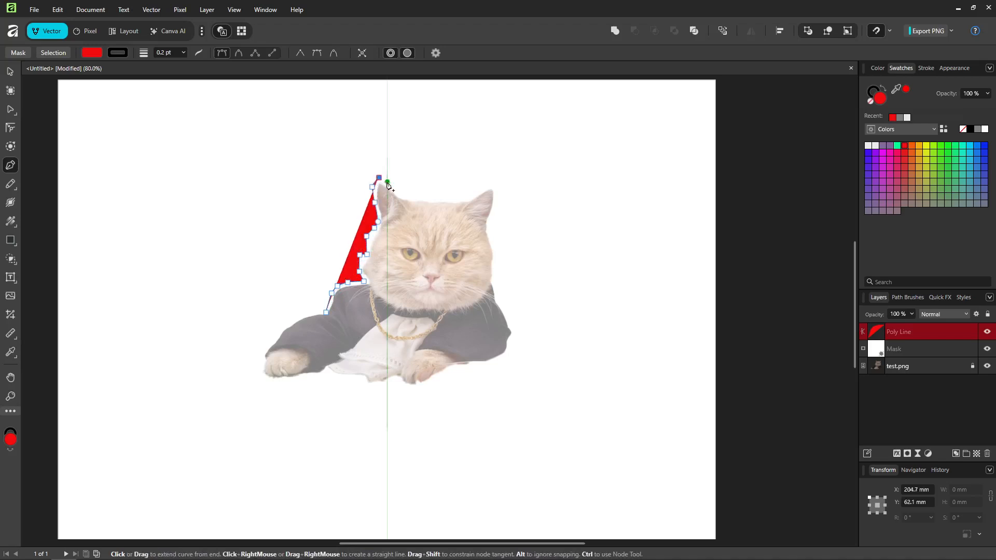
click(388, 187)
click(395, 188)
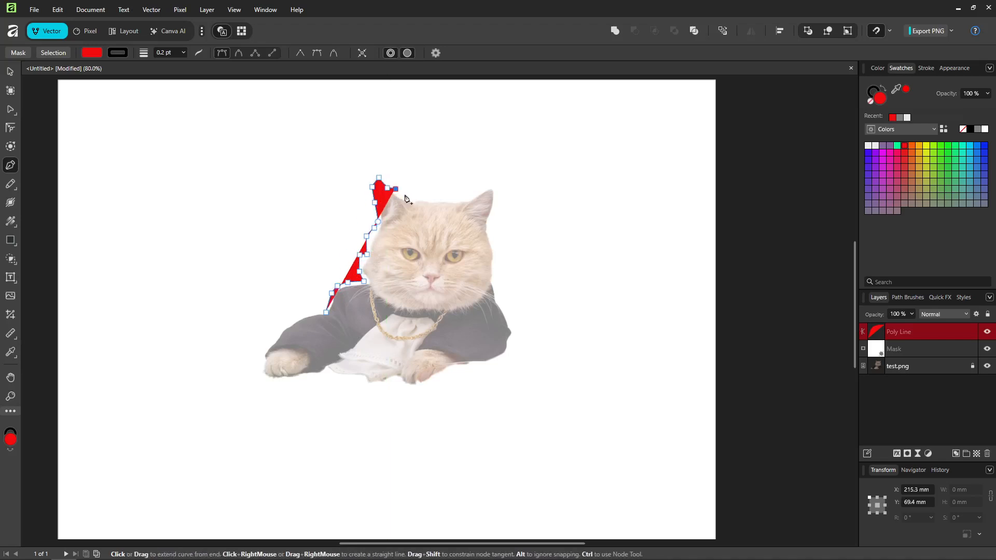
click(405, 195)
click(414, 200)
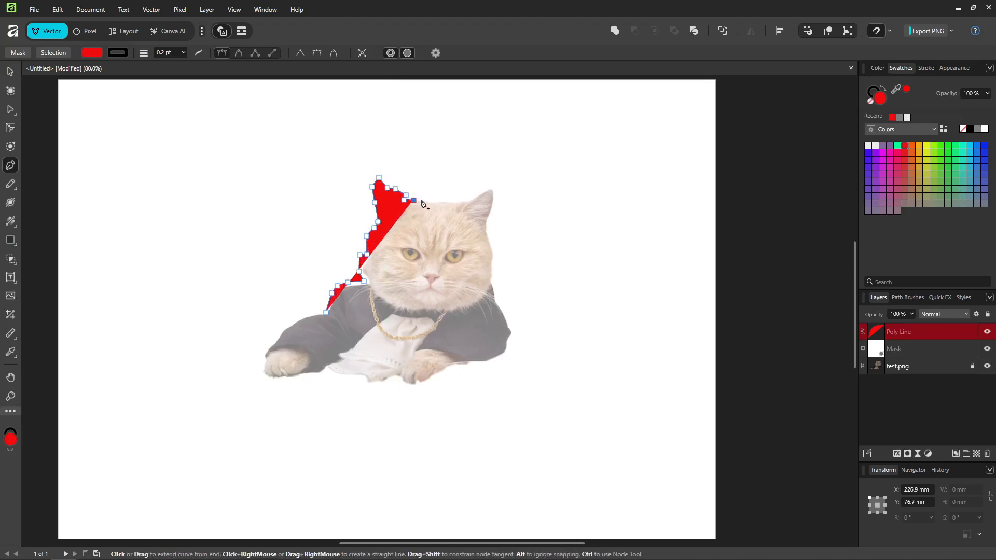
Step: Continue tracing across the top of the head, around the right ear and down the right side of the face
click(424, 200)
click(434, 201)
click(445, 201)
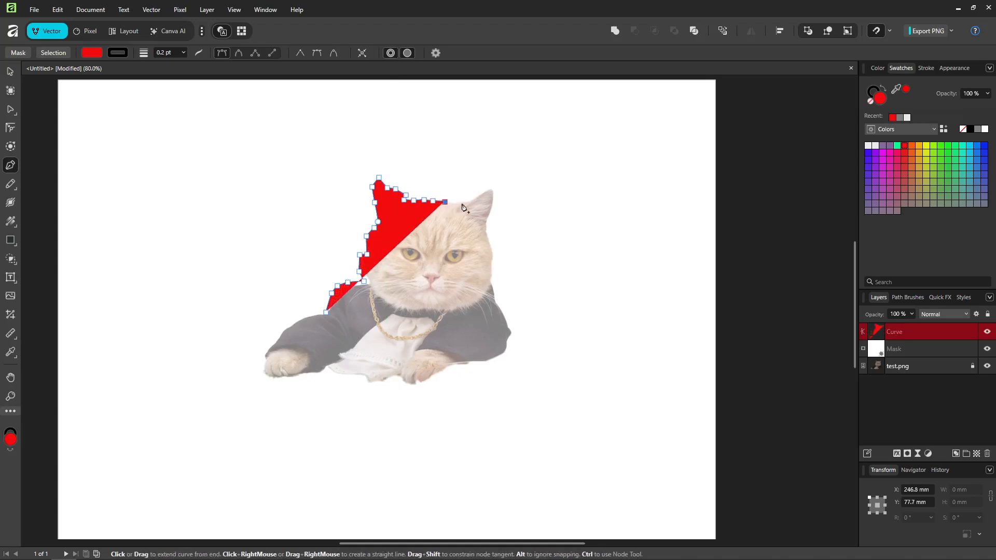
click(464, 203)
click(474, 199)
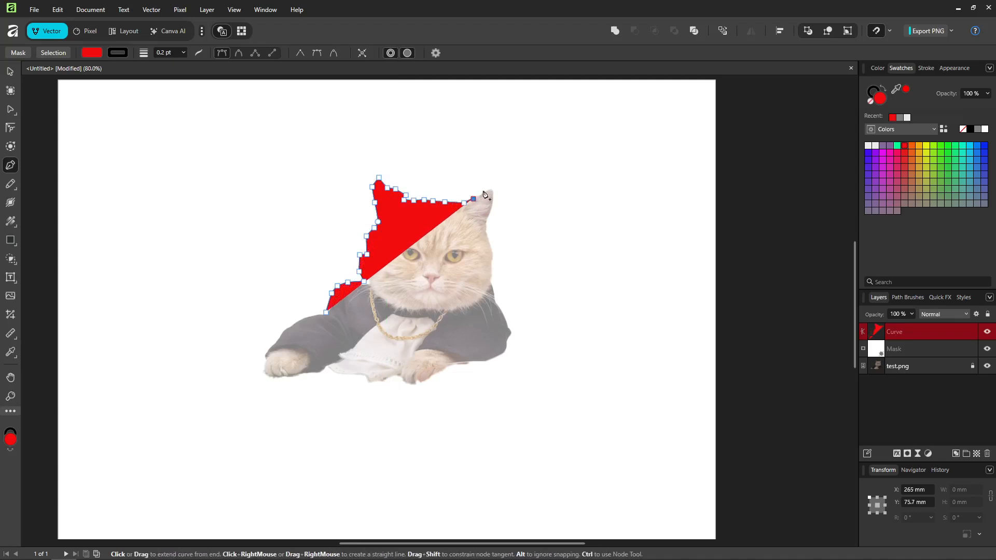
click(483, 190)
click(491, 190)
click(495, 191)
click(492, 198)
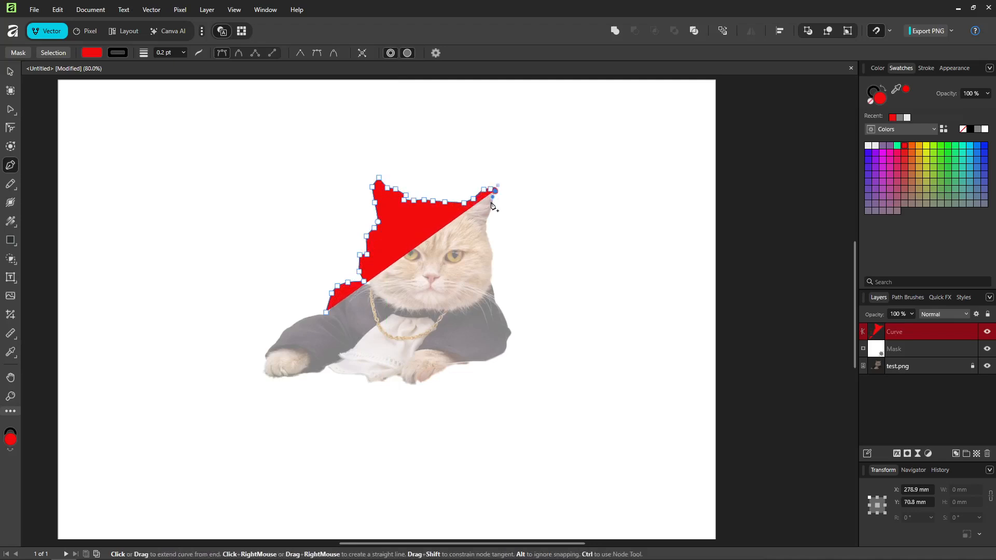
click(492, 204)
click(488, 222)
click(487, 228)
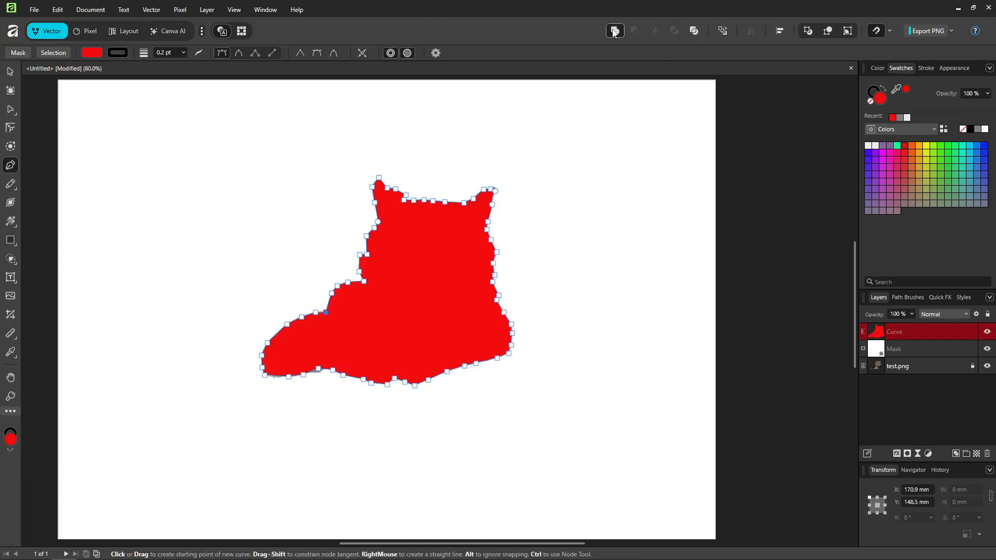
Step: Finish the traced red path and deselect it with the Move tool
click(615, 31)
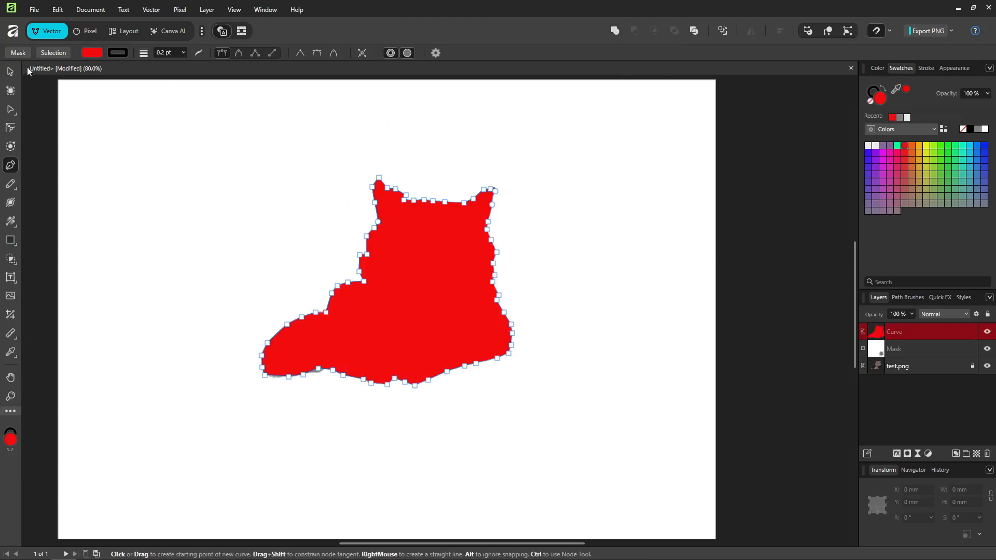
click(10, 72)
drag(445, 309, 448, 312)
click(601, 383)
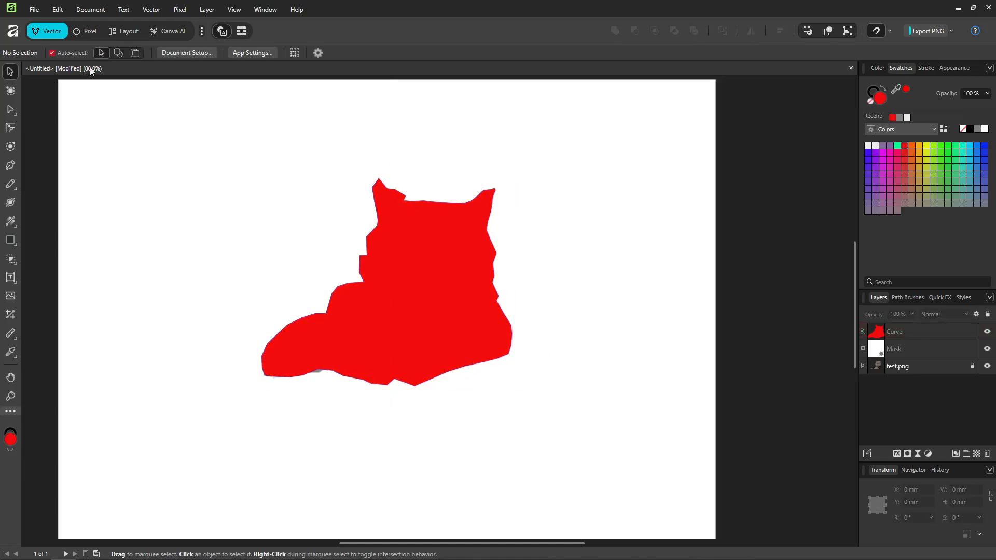
Step: Move the red traced silhouette up about 4.5 mm over the cat image
click(419, 288)
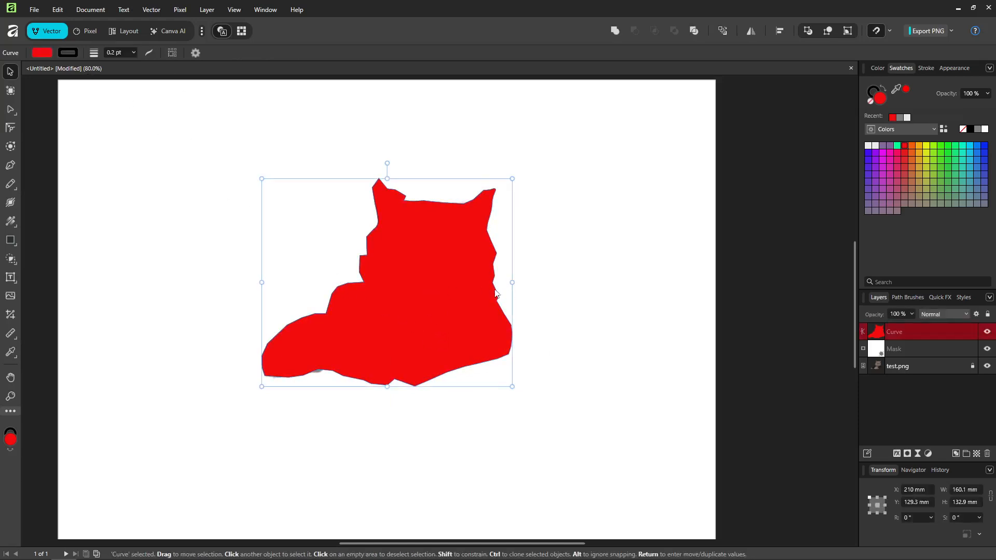
drag(429, 304, 446, 288)
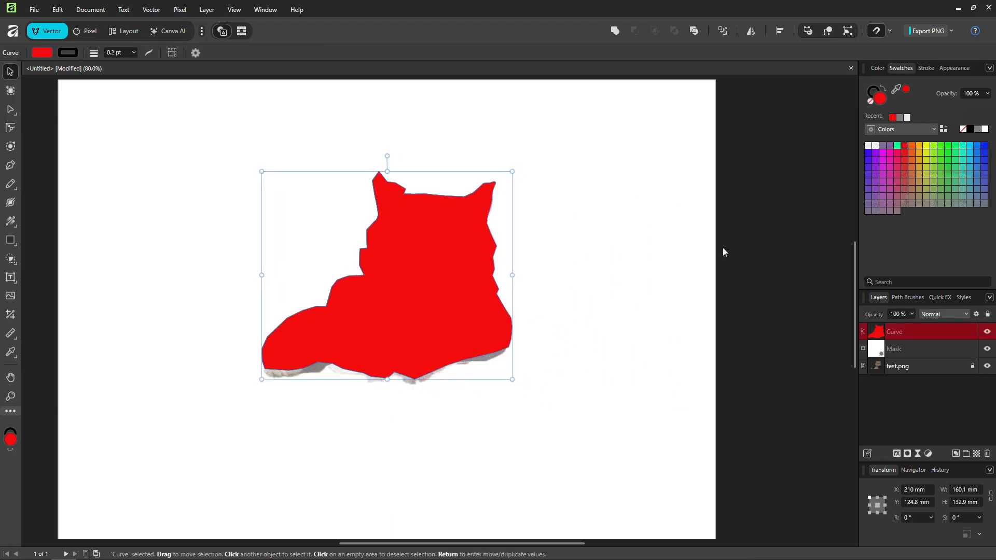
click(934, 130)
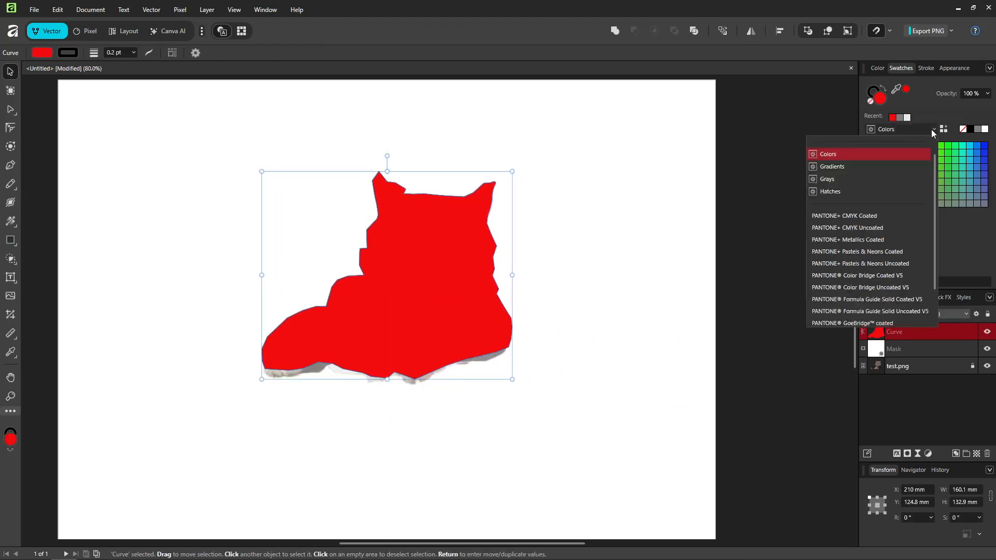
click(932, 129)
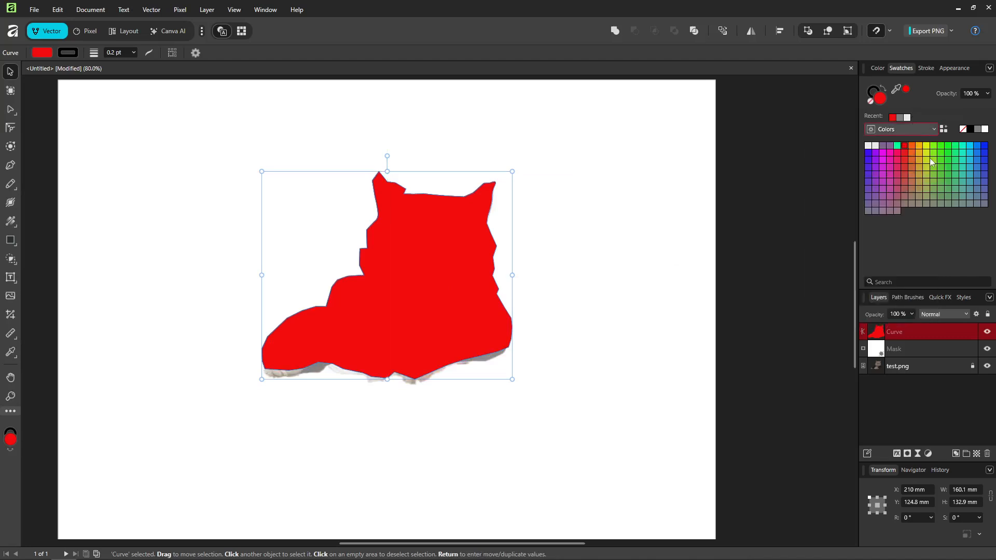